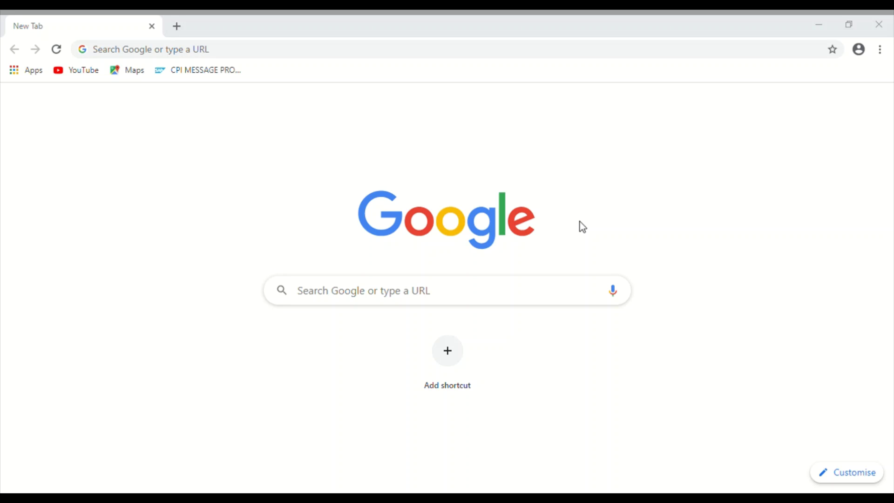
# Step: Load the router admin page at 192.168.1.1 in Chrome
pyautogui.click(579, 157)
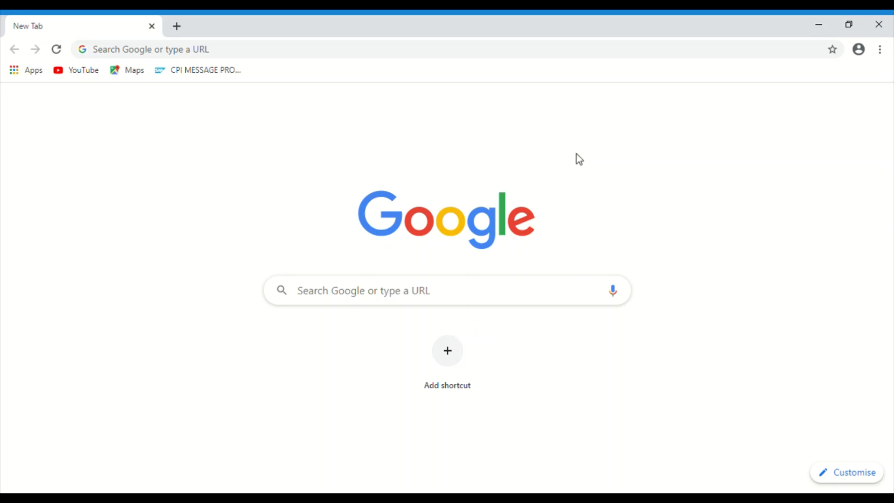
pyautogui.click(184, 59)
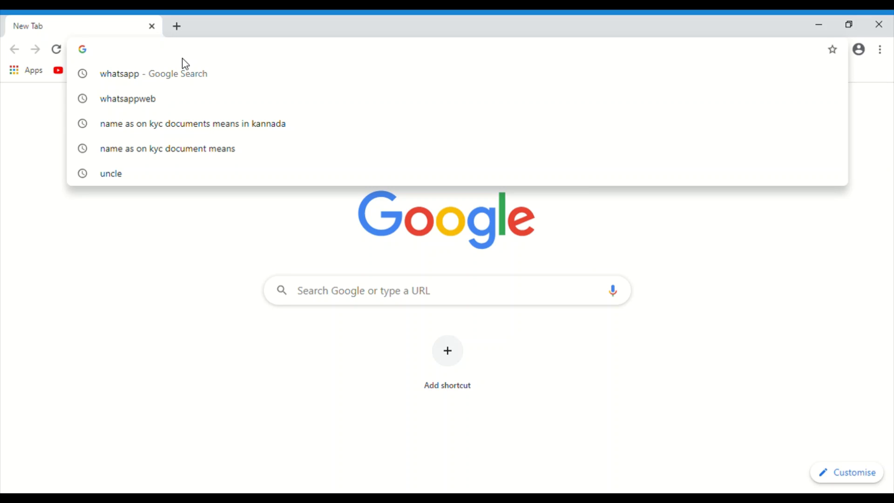
pyautogui.write('1')
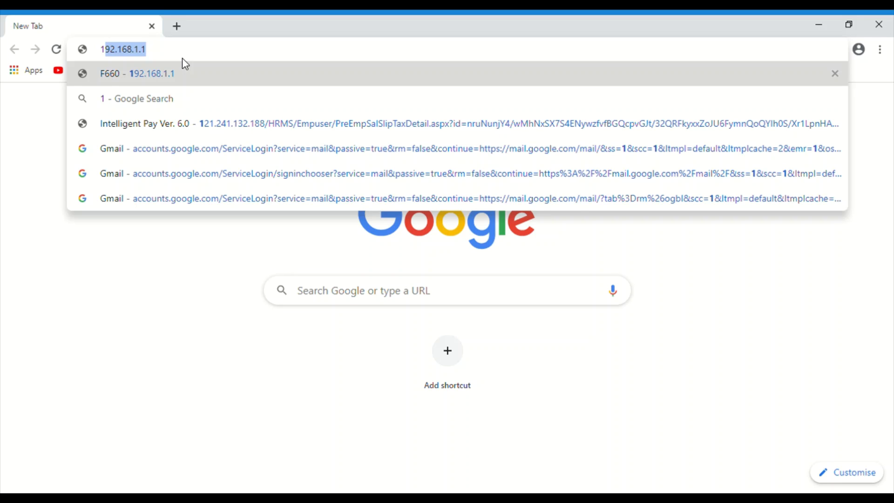
pyautogui.press('Right')
pyautogui.press('Return')
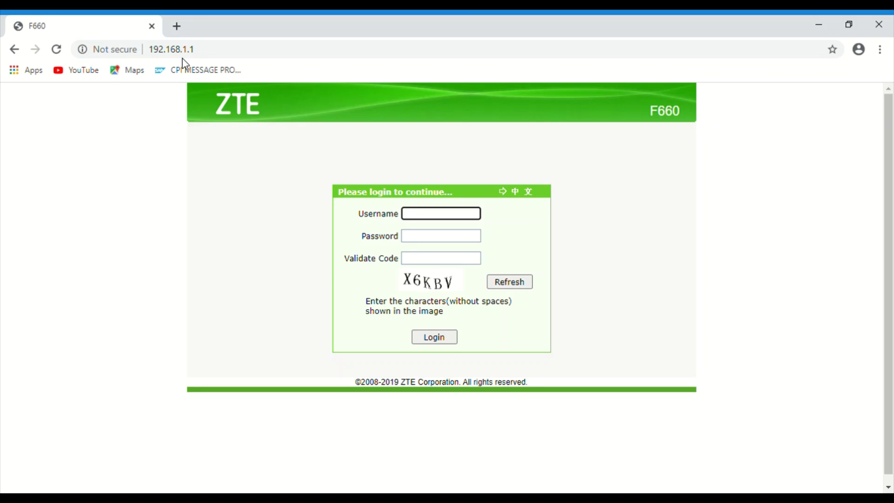
# Step: Enter the admin username, the account password and the captcha validation code
pyautogui.write('admin')
pyautogui.click(425, 241)
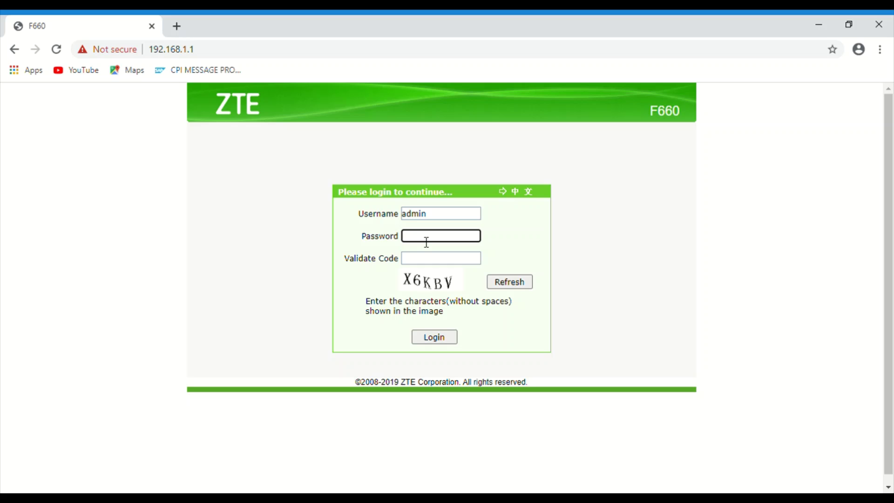
pyautogui.write('admin1234567')
pyautogui.click(438, 262)
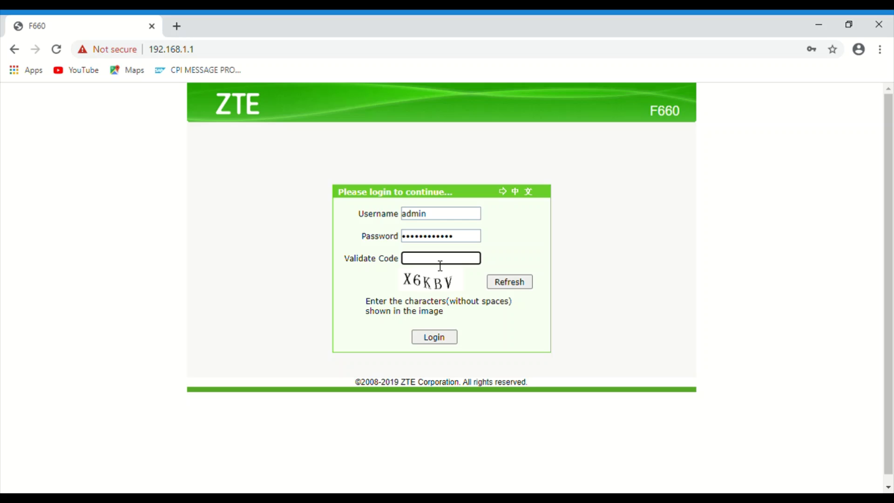
pyautogui.write('X6KBV')
# Step: Log in and go to Network > WLAN > WLAN Basic
pyautogui.click(442, 337)
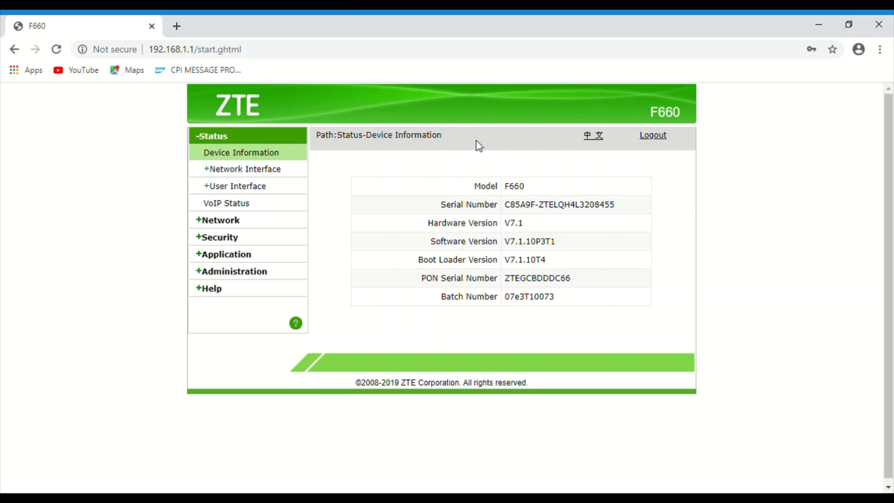
pyautogui.click(230, 229)
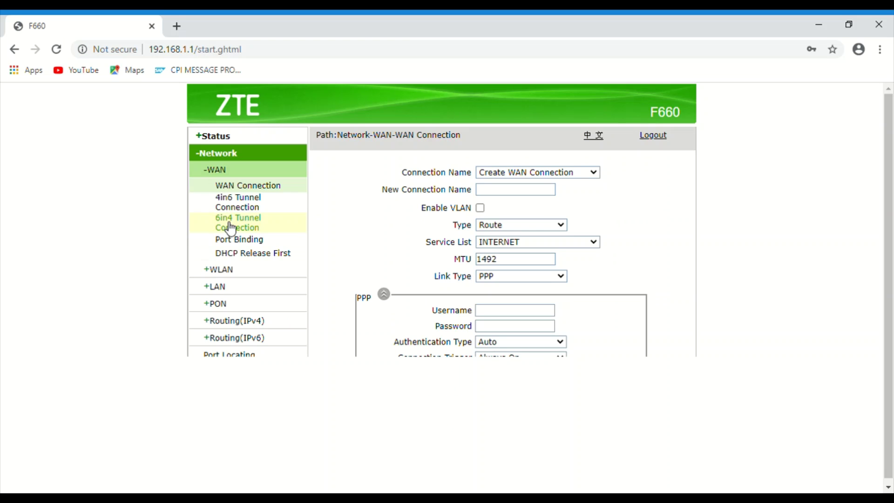
pyautogui.click(235, 269)
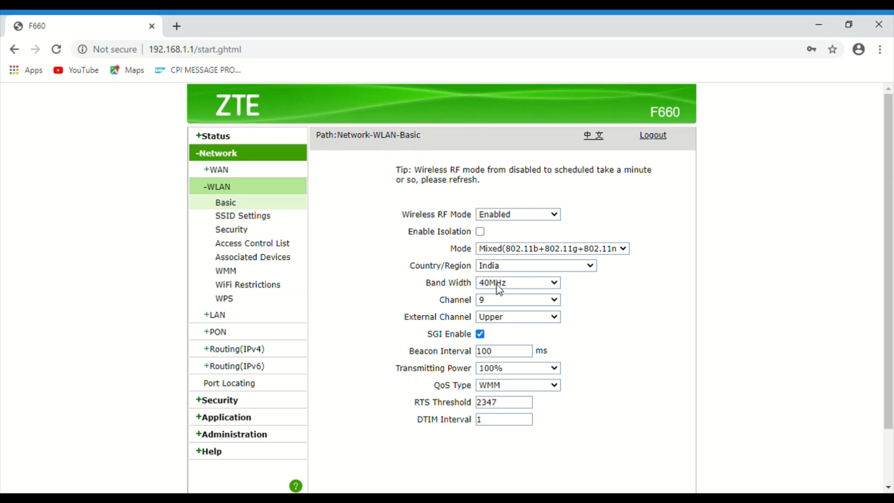
pyautogui.click(506, 318)
pyautogui.click(504, 302)
# Step: Review SSID1's settings on the WLAN SSID Settings page
pyautogui.click(255, 219)
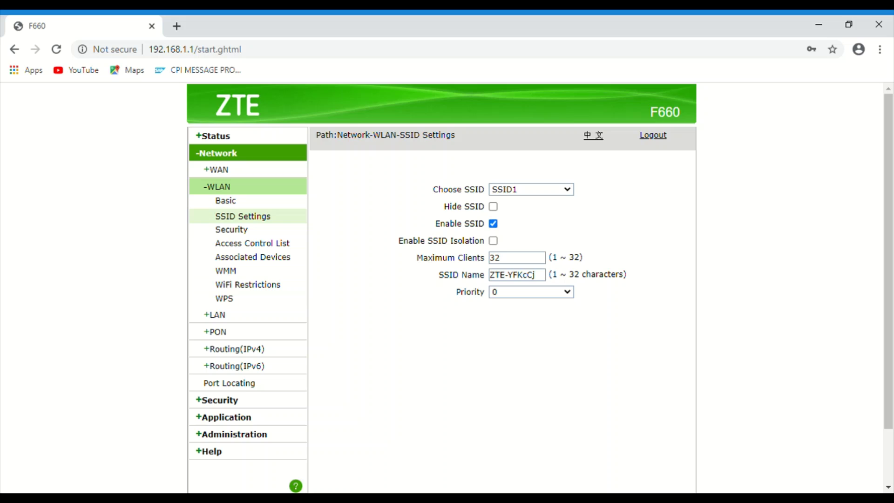
pyautogui.scroll(-3, 586, 417)
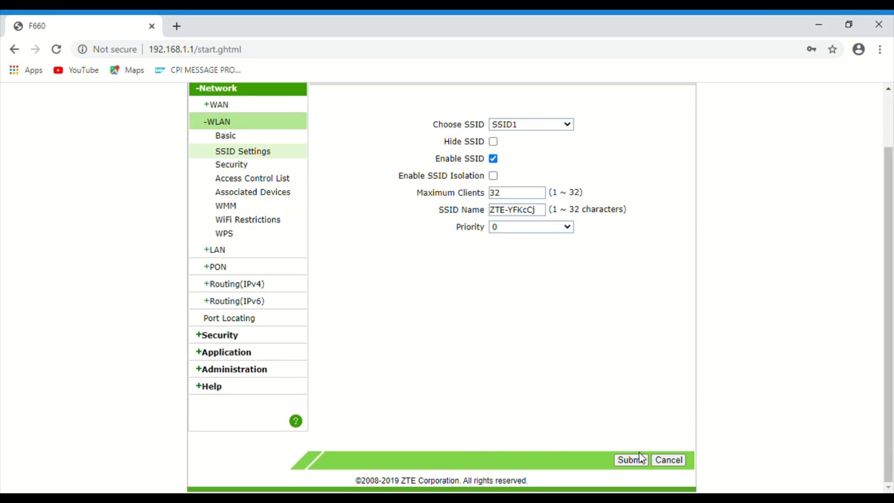
pyautogui.scroll(3, 386, 326)
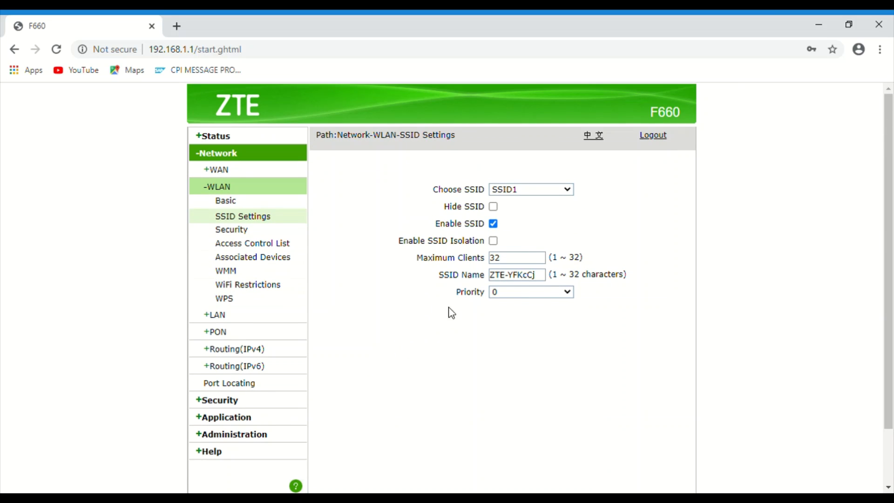
# Step: Reveal SSID1's Wi-Fi passphrase on the Security page, then go to Associated Devices
pyautogui.click(241, 231)
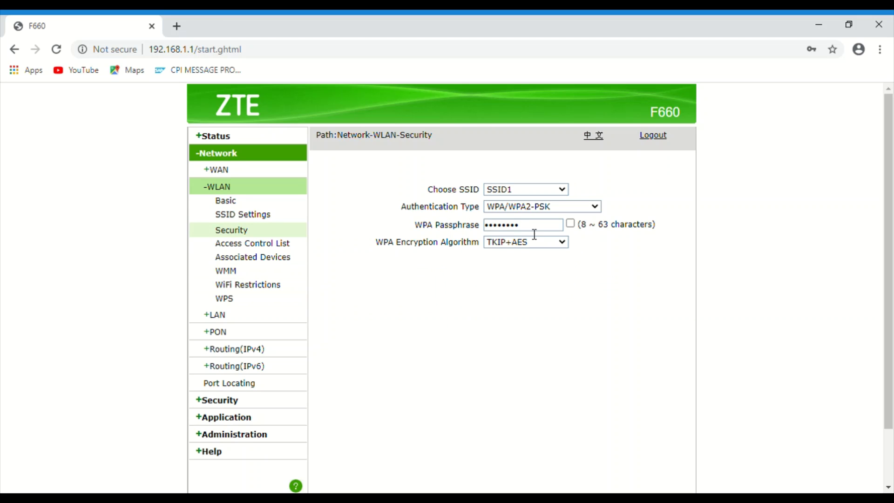
pyautogui.click(571, 225)
pyautogui.moveTo(531, 227); pyautogui.dragTo(369, 256)
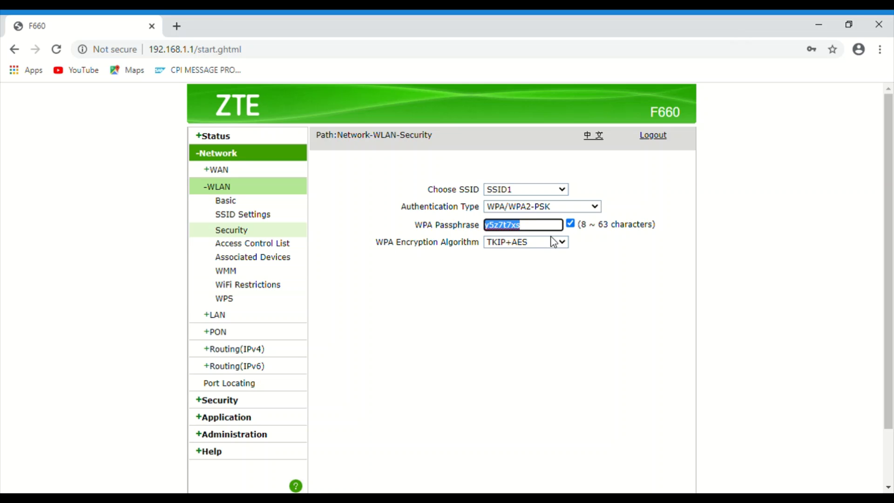
pyautogui.scroll(-2, 607, 303)
pyautogui.scroll(2, 475, 278)
pyautogui.click(507, 349)
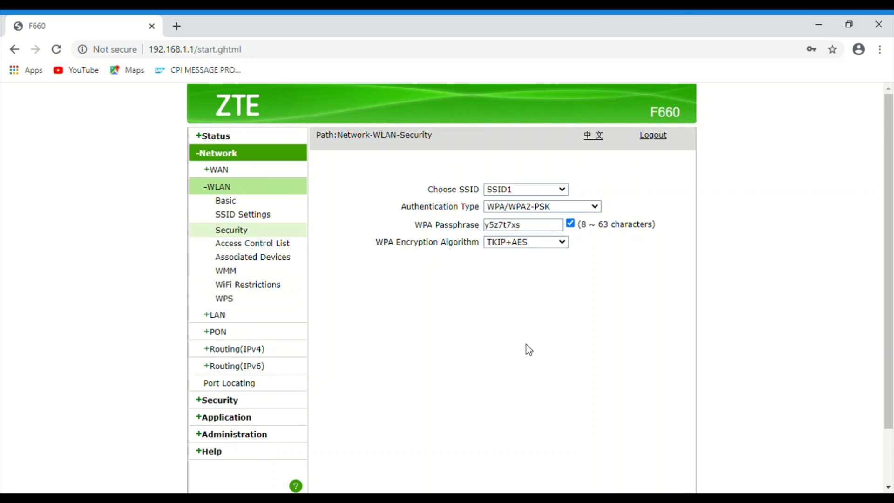
pyautogui.click(275, 259)
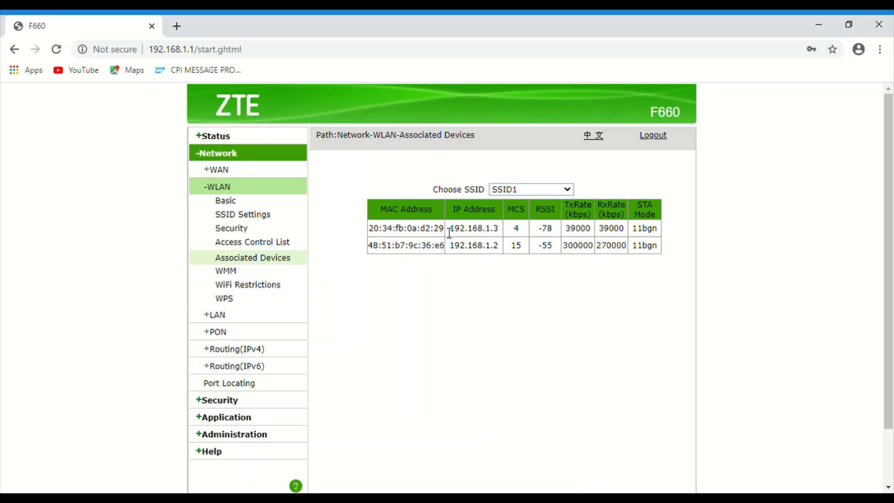
# Step: Select the first client's MAC address, 20:34:fb:0a:d2:29, in the Associated Devices table
pyautogui.moveTo(449, 233)
pyautogui.mouseDown()
pyautogui.moveTo(343, 233)
pyautogui.moveTo(385, 226)
pyautogui.moveTo(442, 237)
pyautogui.mouseUp()
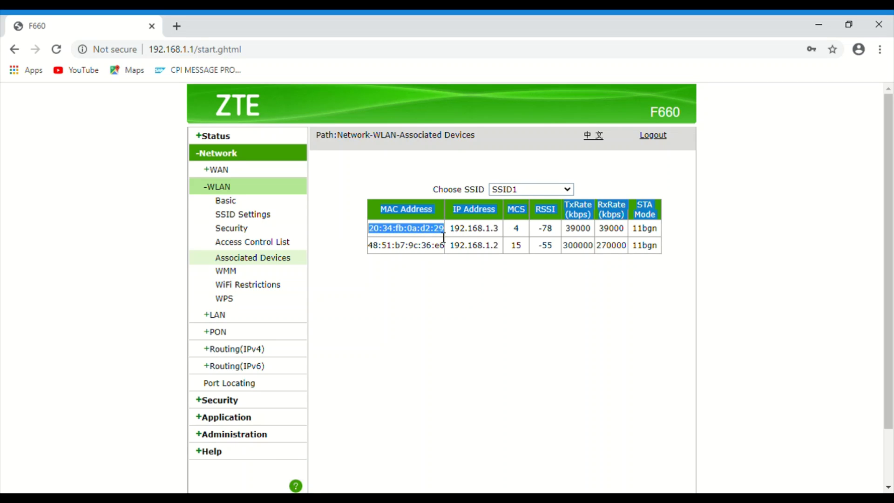
pyautogui.click(443, 238)
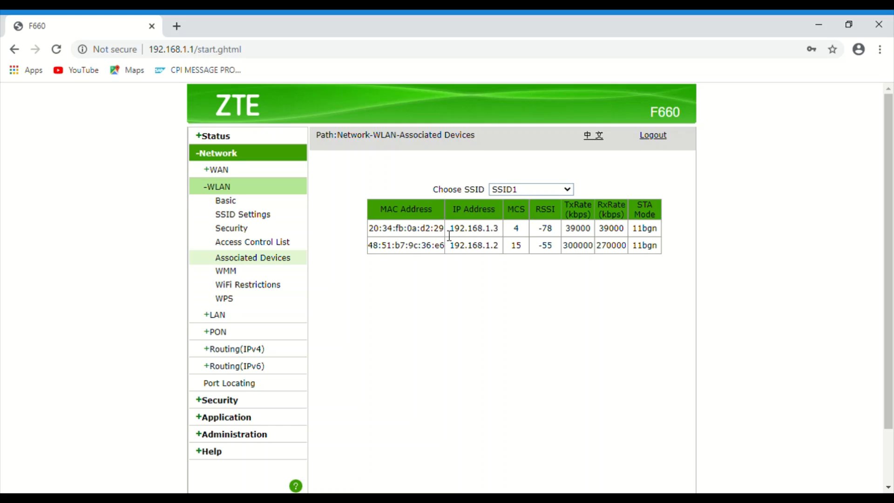
pyautogui.moveTo(449, 235); pyautogui.dragTo(371, 240)
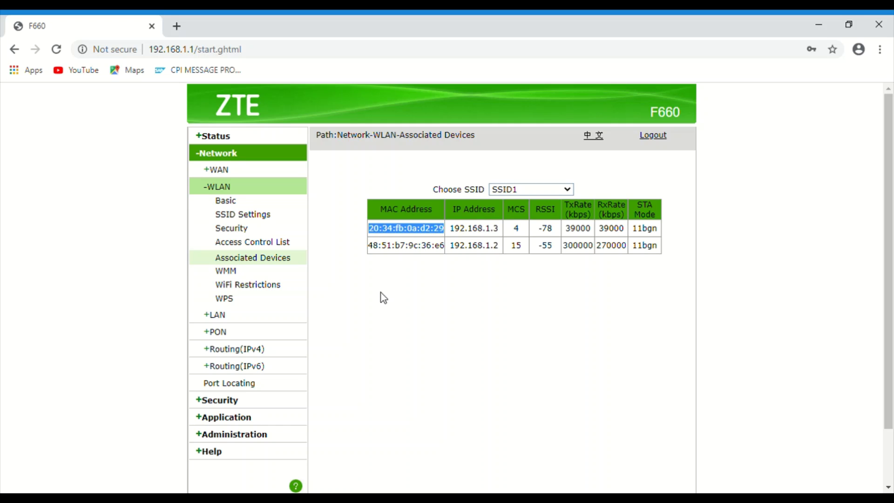
# Step: On the Access Control List page, enter the first MAC octets 20 and 34
pyautogui.click(258, 242)
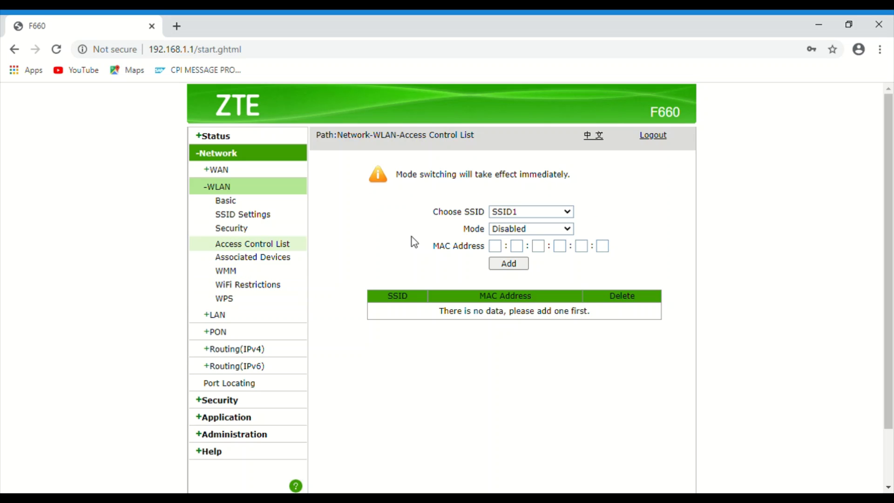
pyautogui.click(495, 246)
pyautogui.write('20')
pyautogui.click(517, 247)
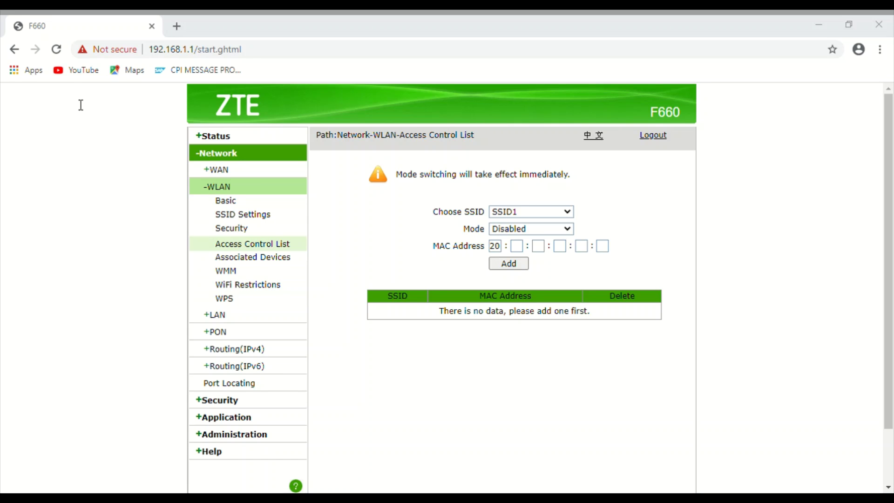
pyautogui.click(585, 429)
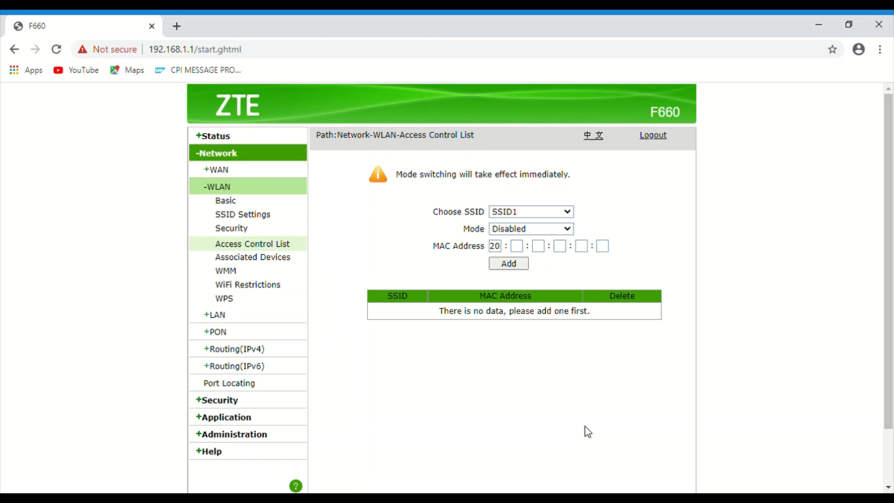
pyautogui.click(518, 247)
pyautogui.write('34')
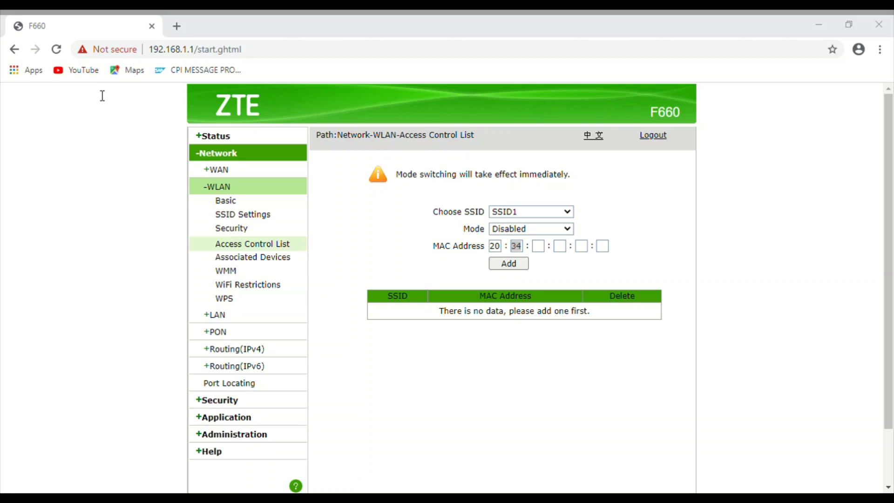
pyautogui.click(383, 426)
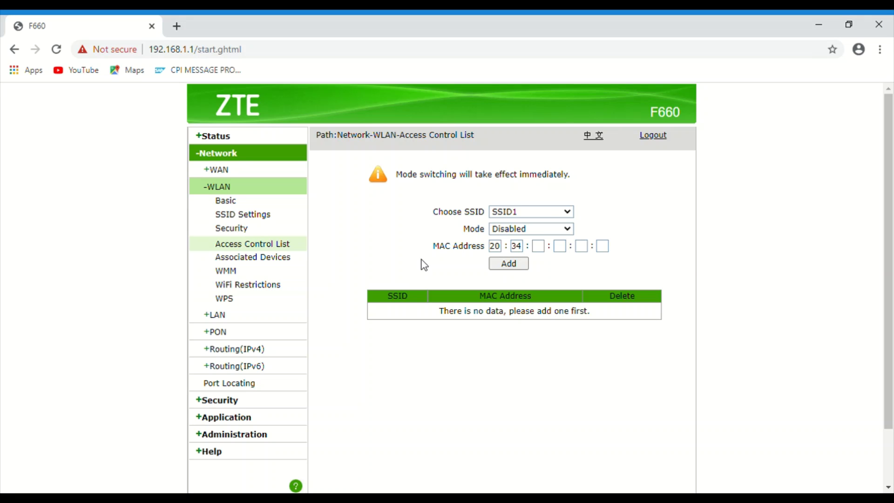
# Step: Enter the next MAC octets fb, 0a and d2
pyautogui.click(542, 249)
pyautogui.write('fb')
pyautogui.click(576, 377)
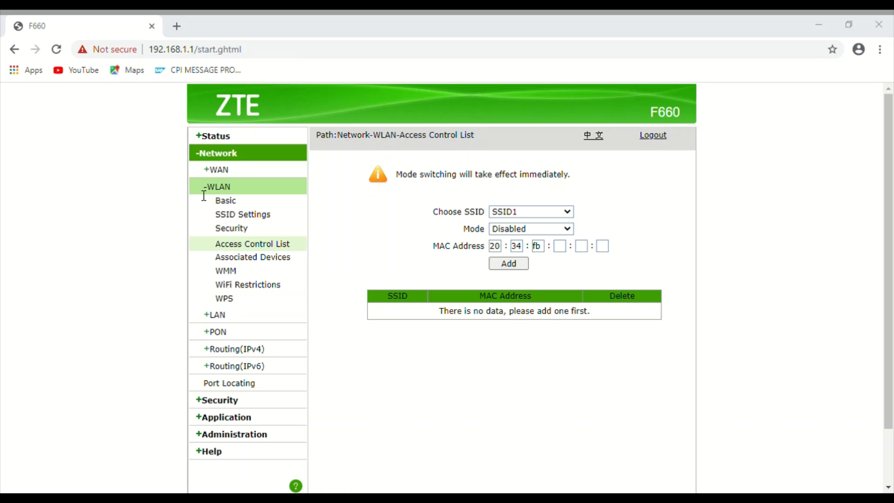
pyautogui.click(412, 437)
pyautogui.click(563, 248)
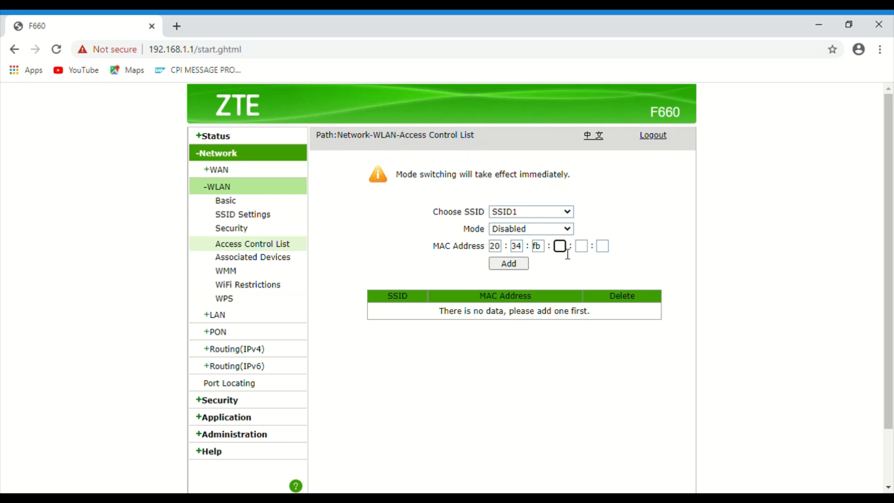
pyautogui.write('0a')
pyautogui.hotkey('ctrl', 'a')
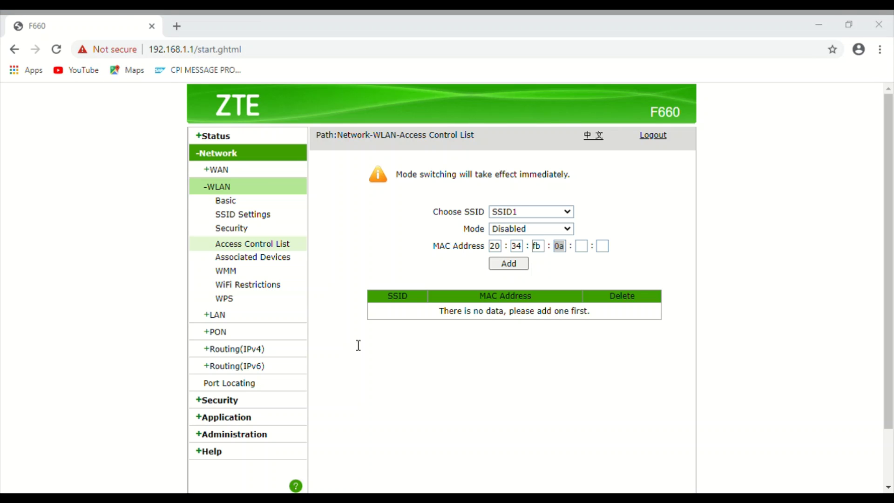
pyautogui.click(452, 322)
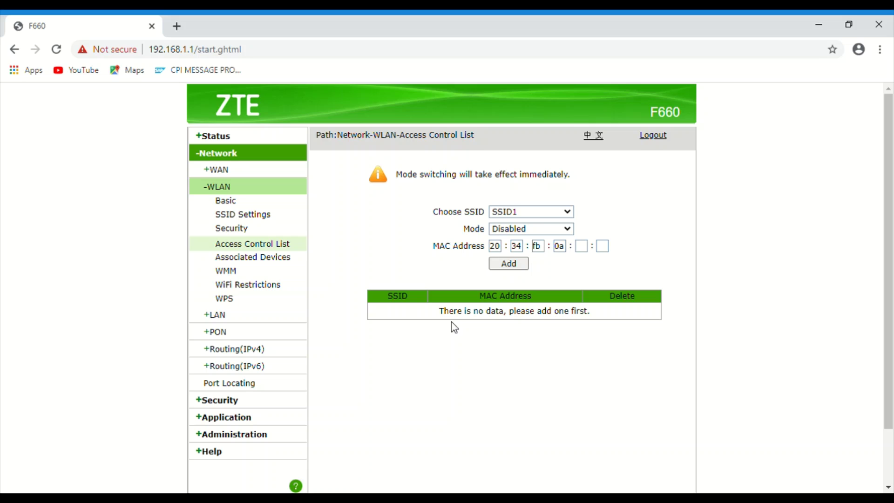
pyautogui.click(584, 251)
pyautogui.write('d2')
pyautogui.doubleClick(588, 250)
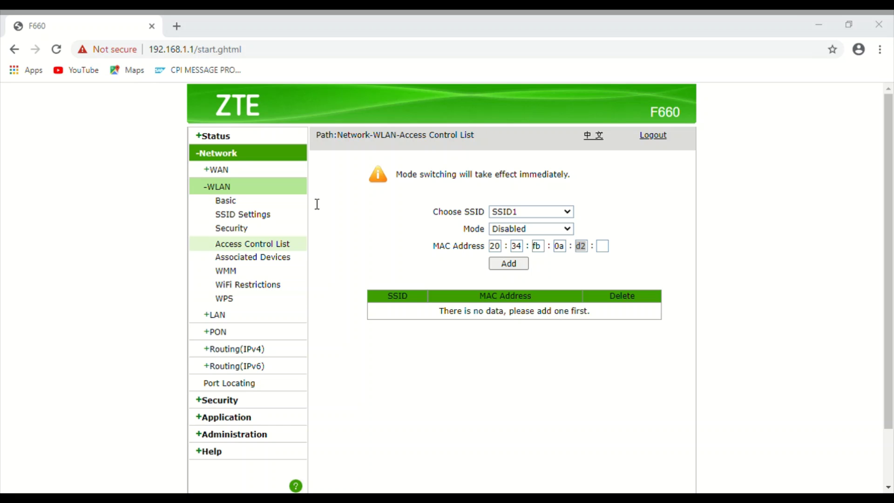
pyautogui.click(521, 422)
pyautogui.click(603, 246)
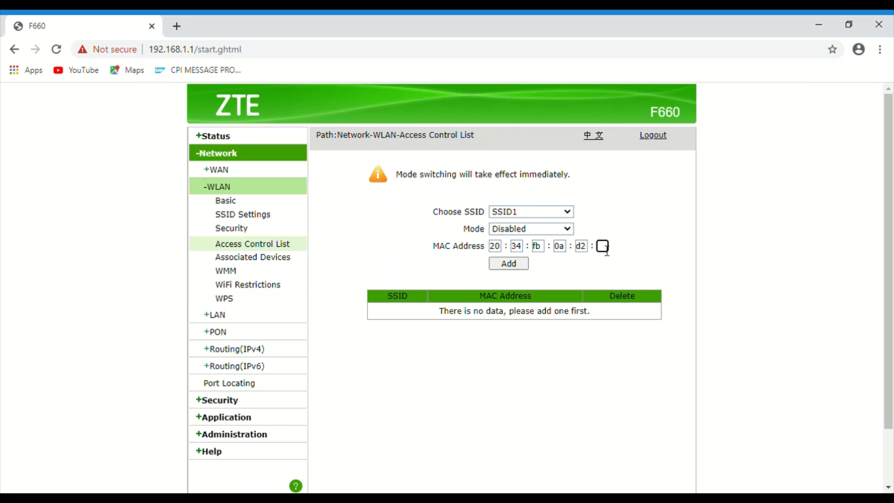
# Step: Finish with octet 29 and add MAC 20:34:fb:0a:d2:29 to the SSID1 list
pyautogui.write('29')
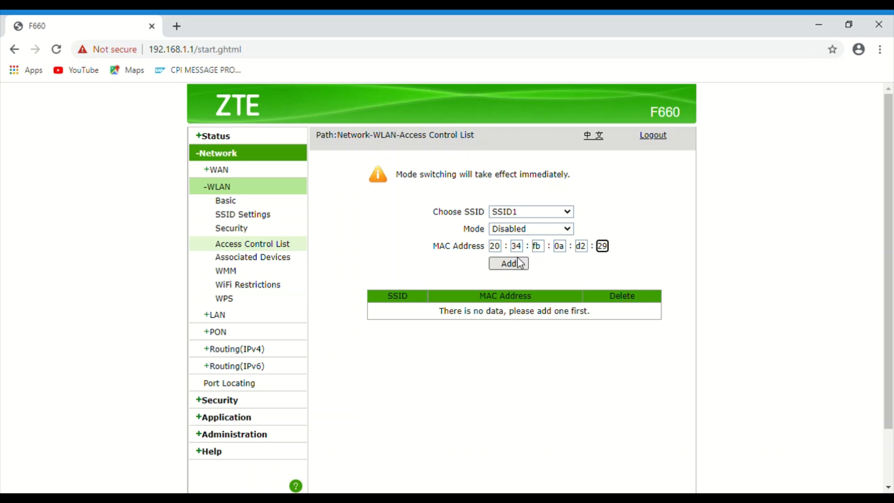
pyautogui.click(513, 263)
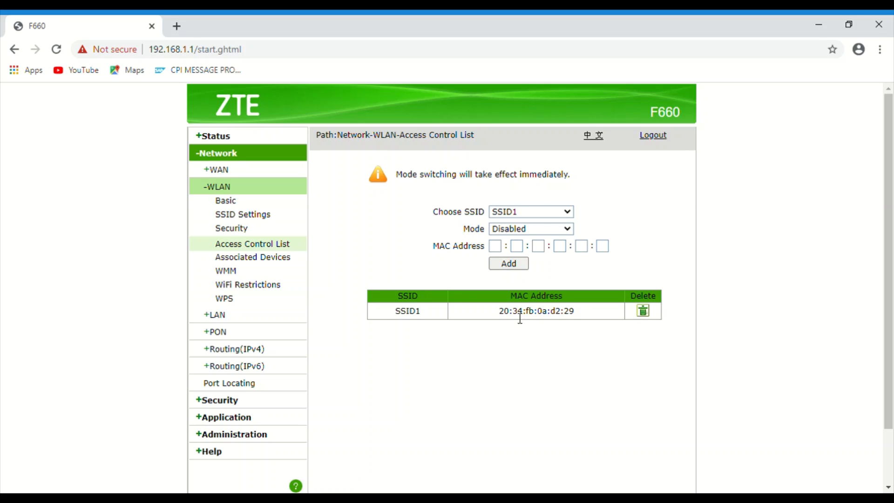
# Step: Confirm only client 192.168.1.2 remains on SSID1, then view the WPS page
pyautogui.click(241, 259)
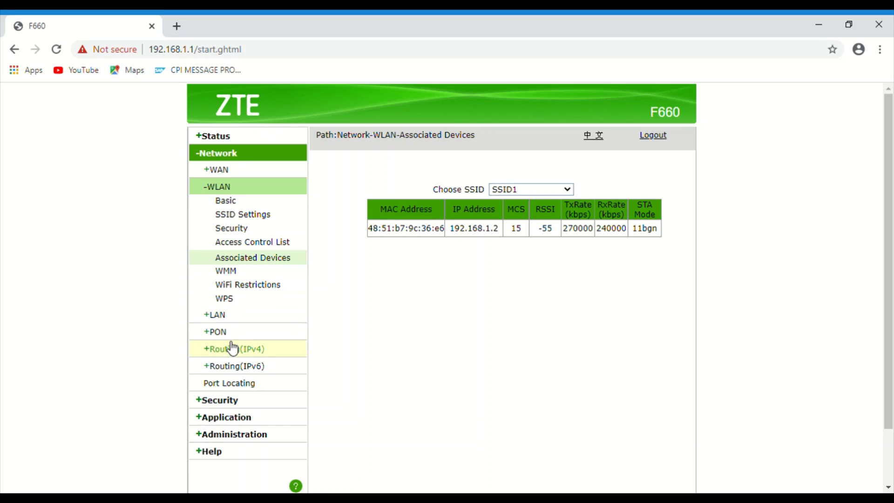
pyautogui.click(242, 300)
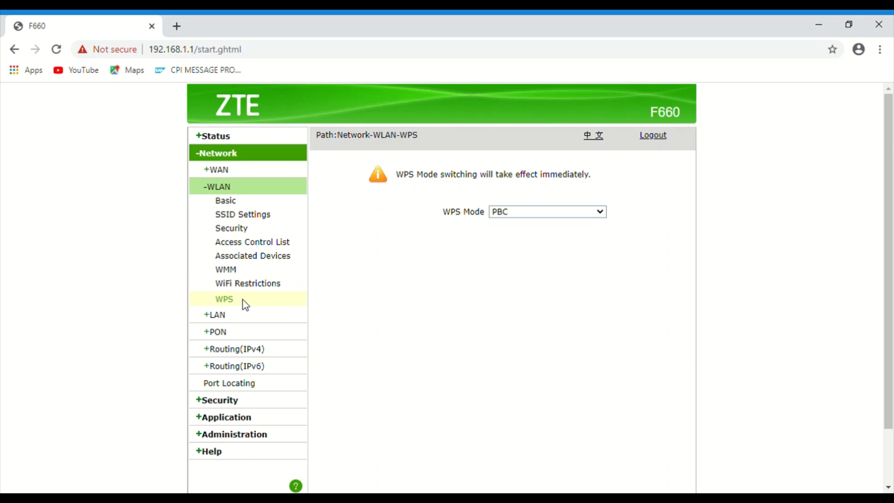
# Step: Check the DHCP allocated addresses, finding 20:34:fb:0a:d2:29 at 192.168.1.3
pyautogui.click(228, 316)
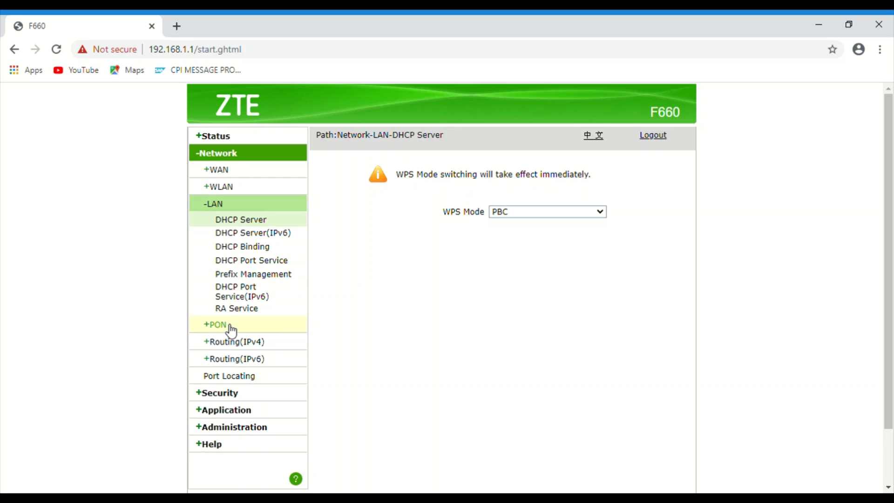
pyautogui.scroll(-2, 428, 376)
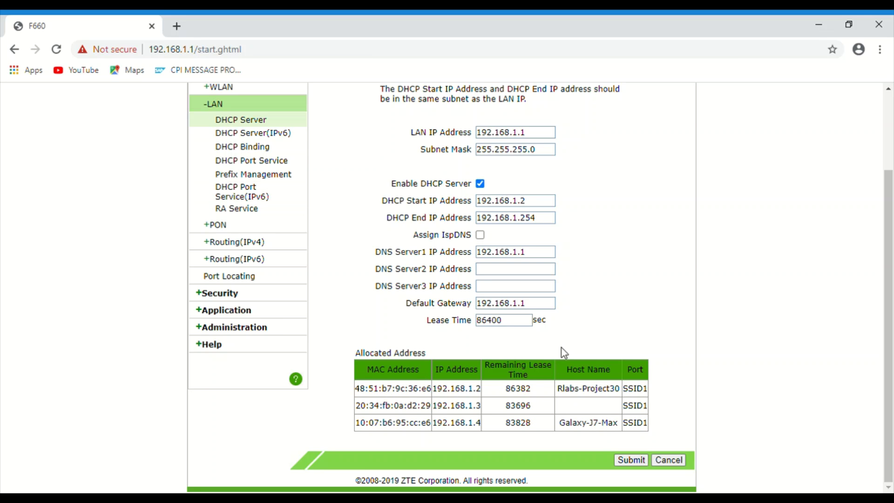
pyautogui.scroll(2, 619, 411)
pyautogui.scroll(-2, 621, 411)
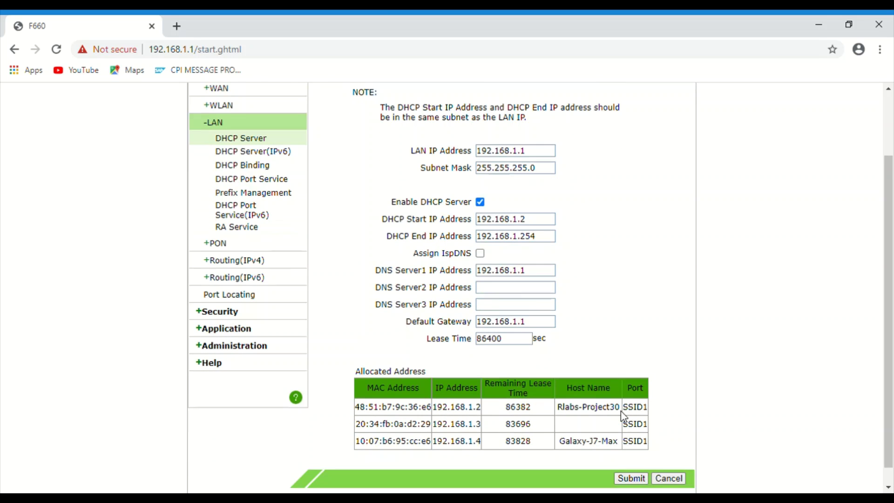
pyautogui.scroll(2, 521, 372)
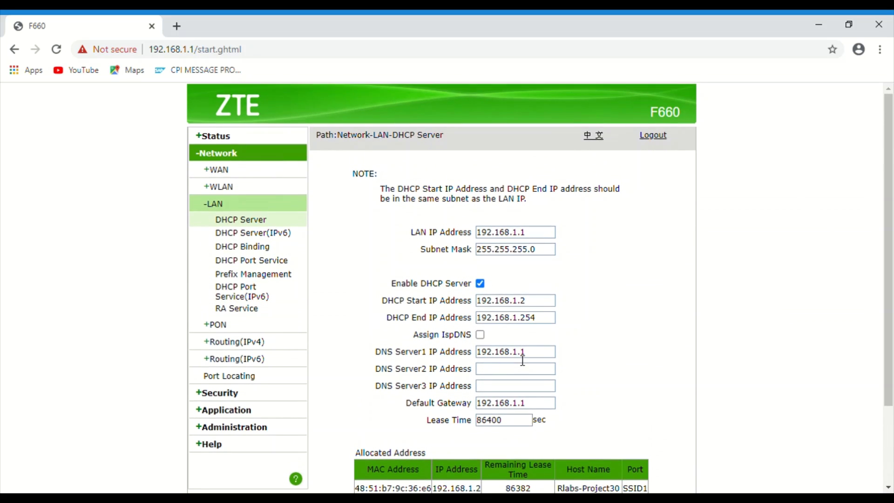
pyautogui.scroll(-2, 519, 367)
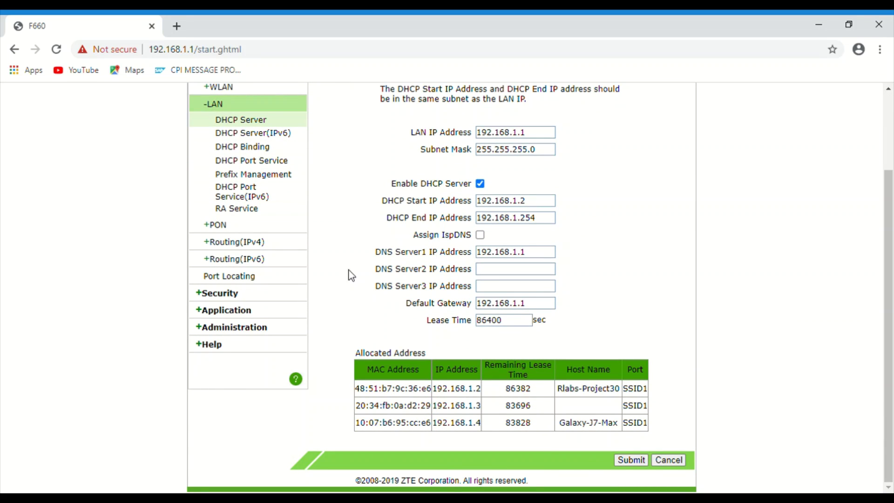
pyautogui.scroll(2, 306, 244)
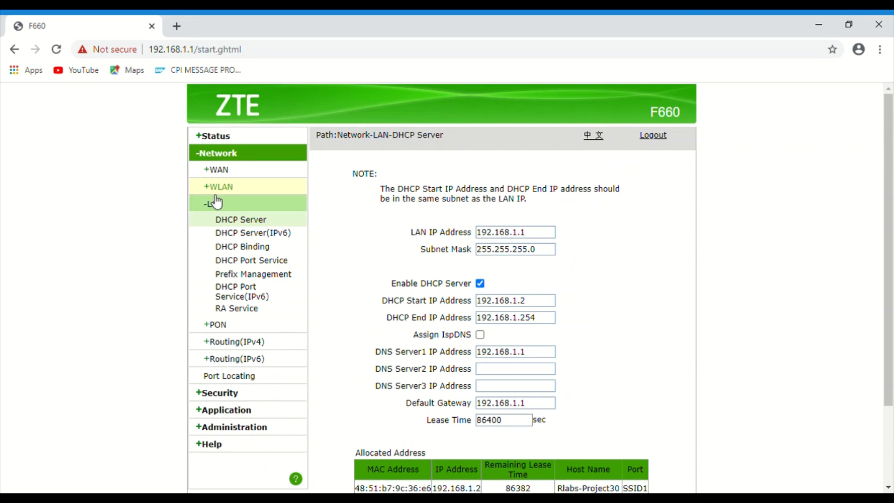
# Step: Reopen the WLAN Associated Devices list, now showing only client 192.168.1.2 on SSID1 at RSSI -55
pyautogui.click(234, 187)
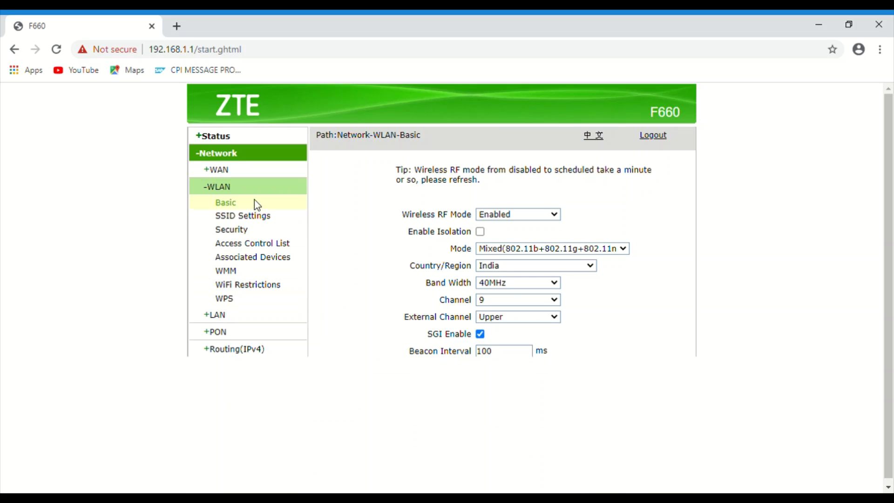
pyautogui.click(272, 263)
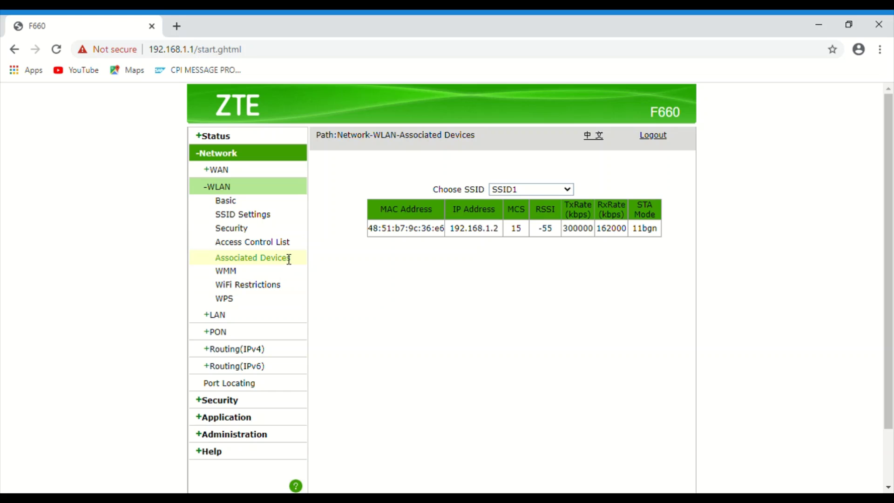